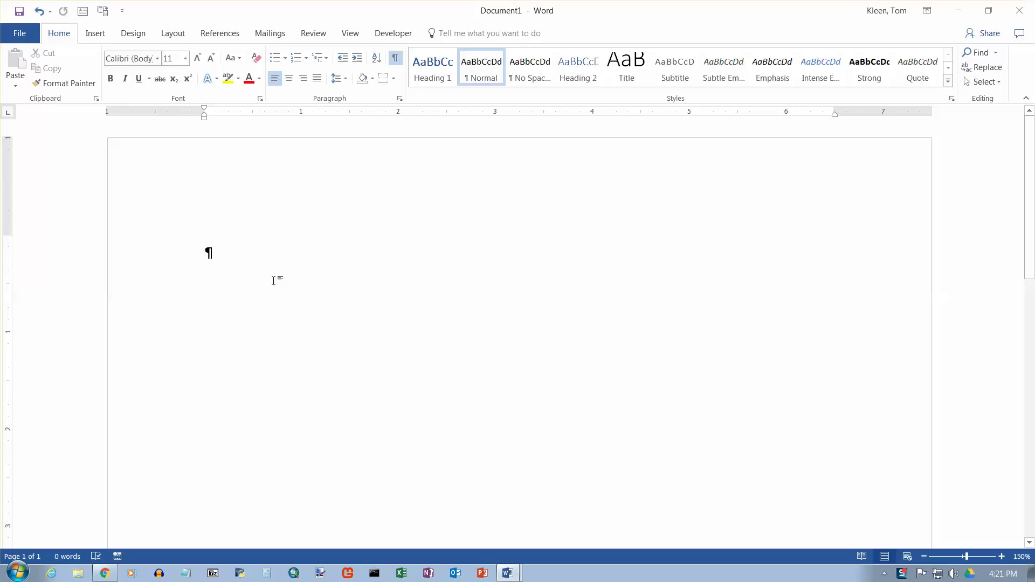
# - Type three jkl; drill lines: 'jkj;;jll;j', 'klj;lkjl;kkj;l' and 'jkjkl;j;lj;;ljj;jjl;kjk;;jkl'
pyautogui.click(206, 252)
pyautogui.moveTo(205, 252); pyautogui.dragTo(311, 252)
pyautogui.click(206, 254)
pyautogui.write('jkj;;jll;j')
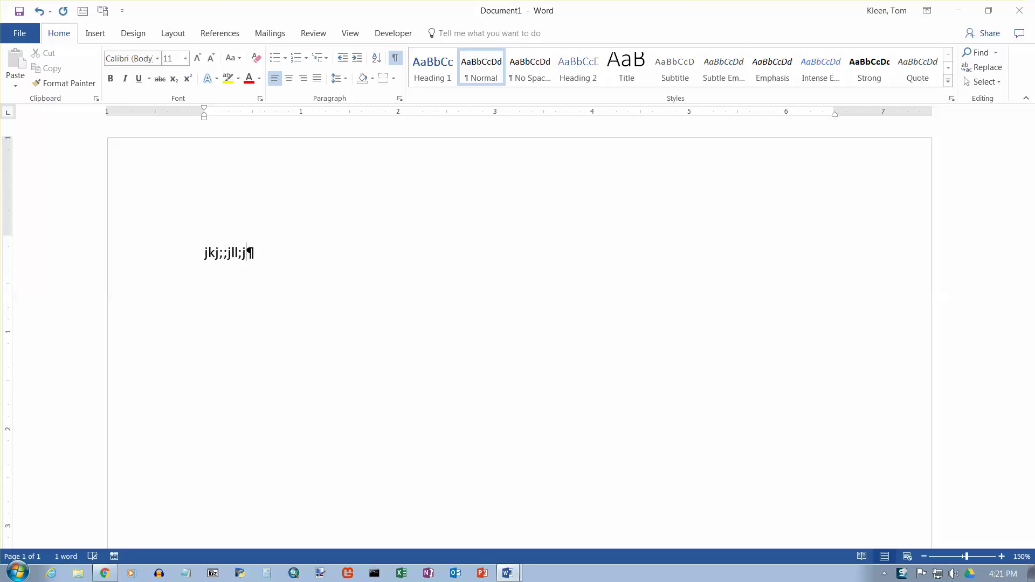
pyautogui.press('Return')
pyautogui.write('klj;lkjl;kkj;l')
pyautogui.press('Return')
pyautogui.write('jkjkl;j;lj;;ljj;jjl;kjk;;jkl')
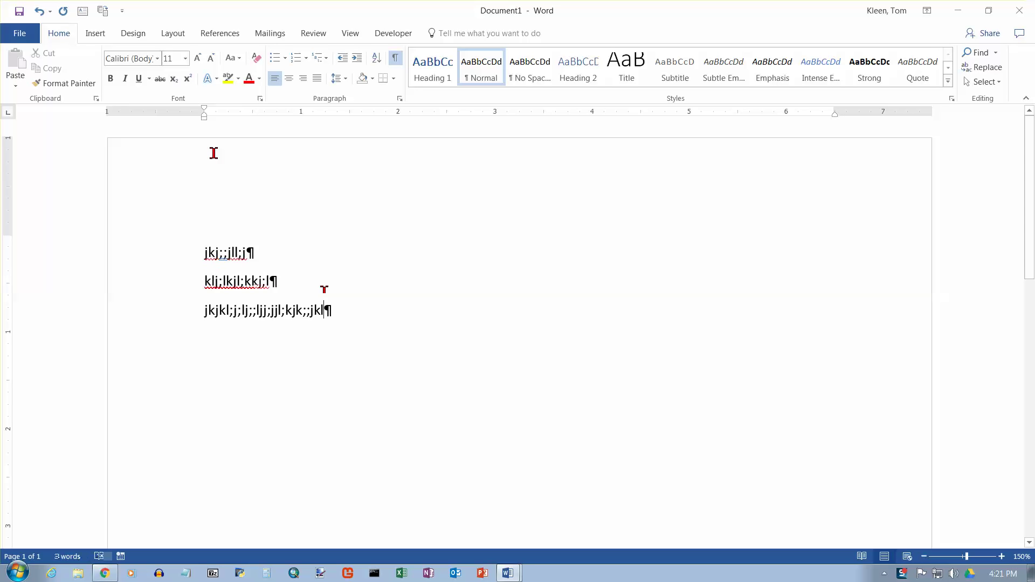
# - Point out the left indent on the ruler, then delete the three practice lines
pyautogui.moveTo(205, 120); pyautogui.dragTo(205, 119)
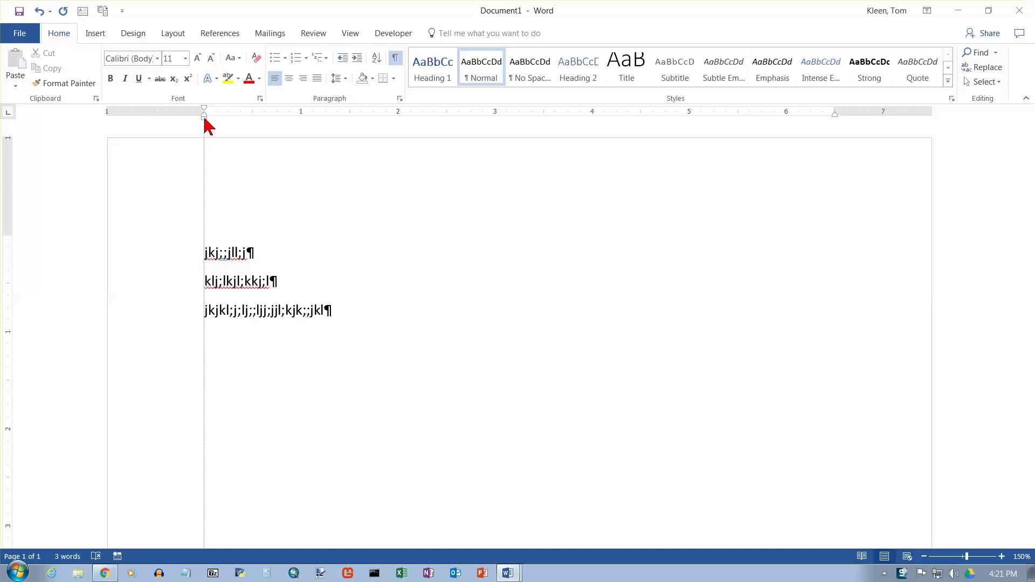
pyautogui.moveTo(205, 119); pyautogui.dragTo(205, 120)
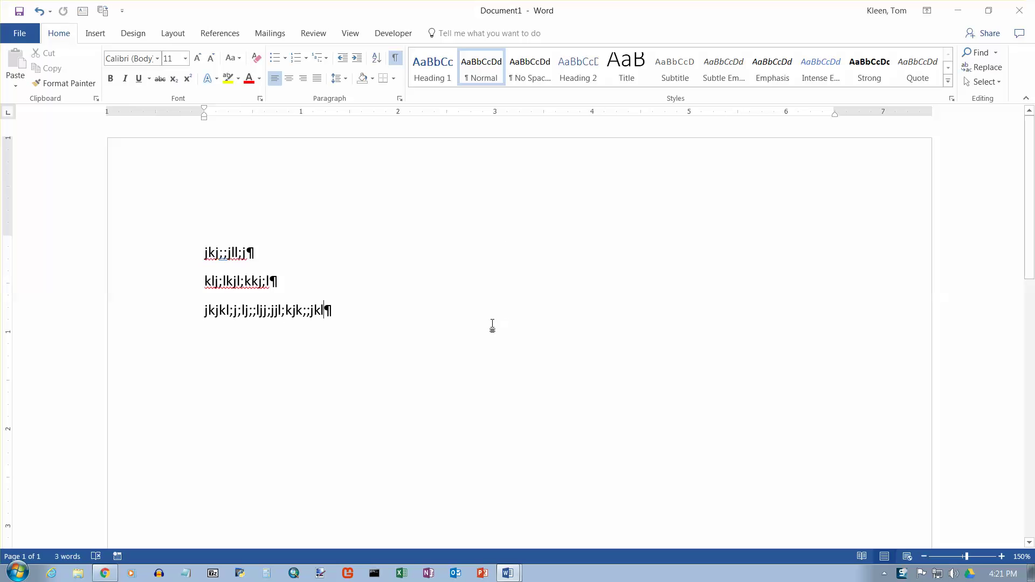
pyautogui.moveTo(205, 253); pyautogui.dragTo(349, 307)
pyautogui.press('Delete')
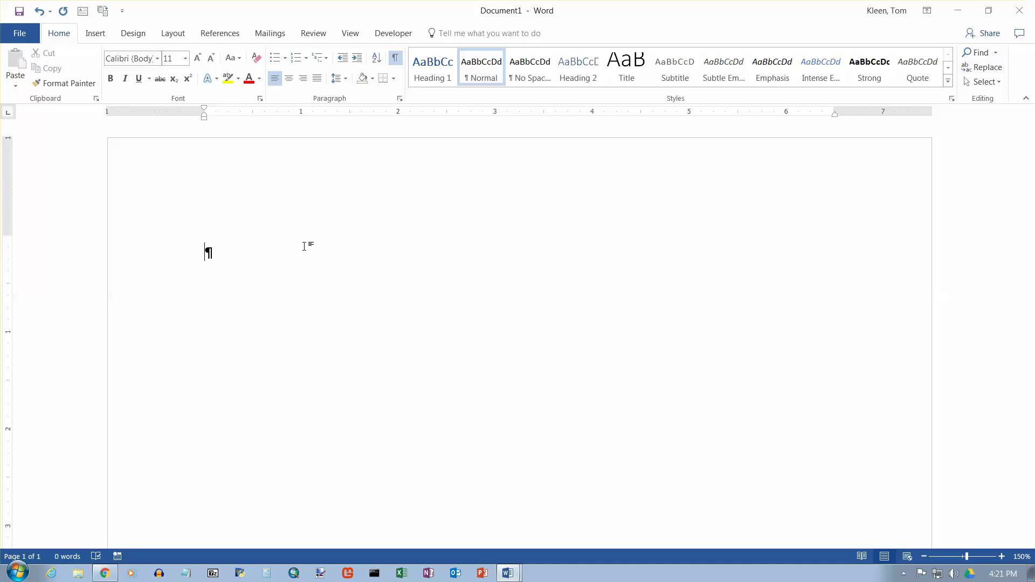
# - Retype three drill lines: 'jkl;jkl;jkl;jk;l', 'jk;jkl;jl;klk;j' and 'jkl;j;kljk;ljkl;jlk;jkl;jl;kj;'
pyautogui.write('jkl;jkl;jkl;jk;l')
pyautogui.press('Return')
pyautogui.write('jk;jkl;jl;klk;j')
pyautogui.press('Return')
pyautogui.write('jkl;j;kl')
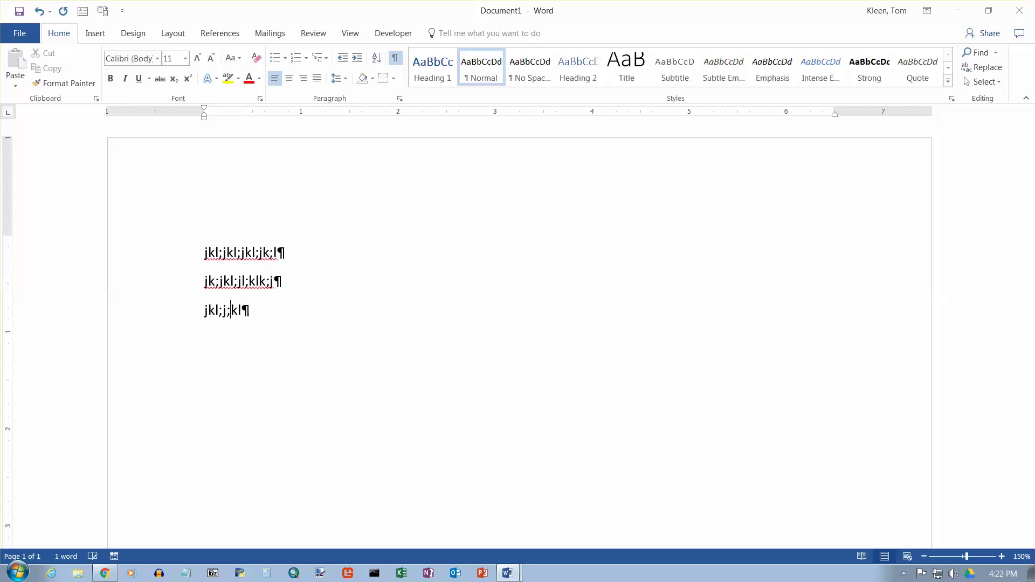
pyautogui.write('jk;ljkl;jlk;jkl;jl;kj;')
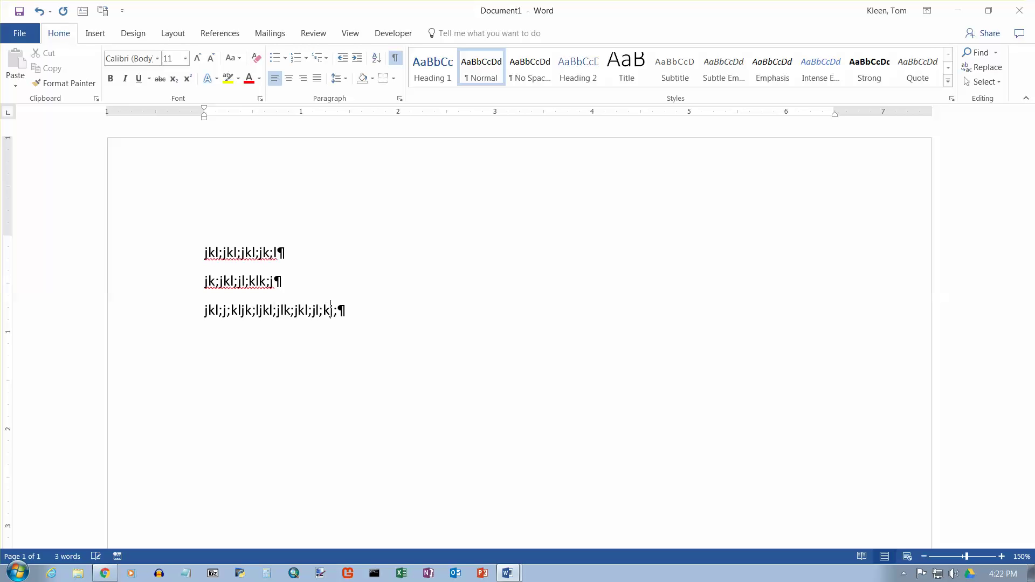
# - Extend line 1 with 'jkl;j;kljk;ljkl;jlk;jkl;' and select all three drill lines
pyautogui.click(276, 252)
pyautogui.write('jkl;j;kljk;ljkl;')
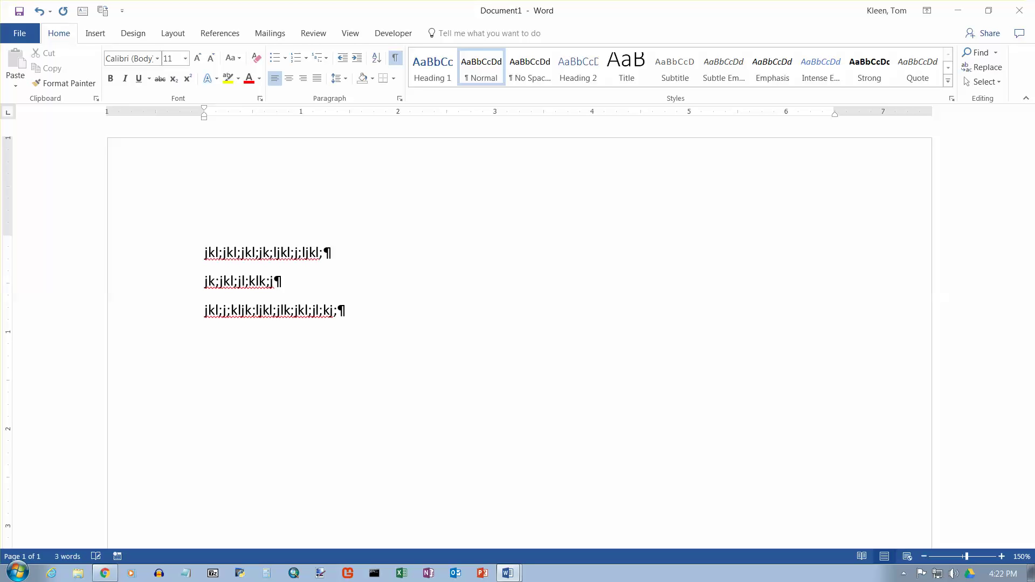
pyautogui.write('jlk;jkl;')
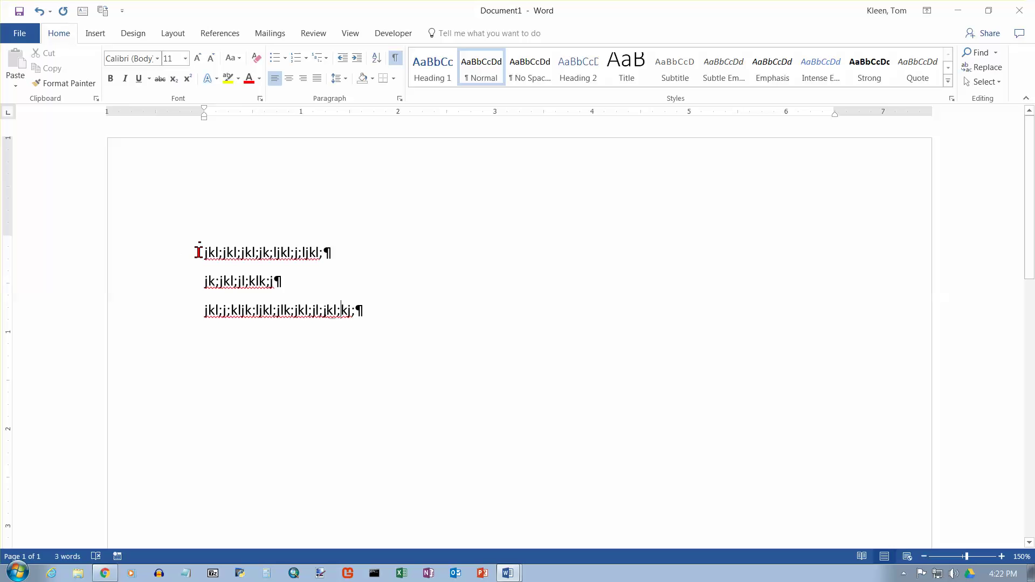
pyautogui.moveTo(201, 252); pyautogui.dragTo(373, 320)
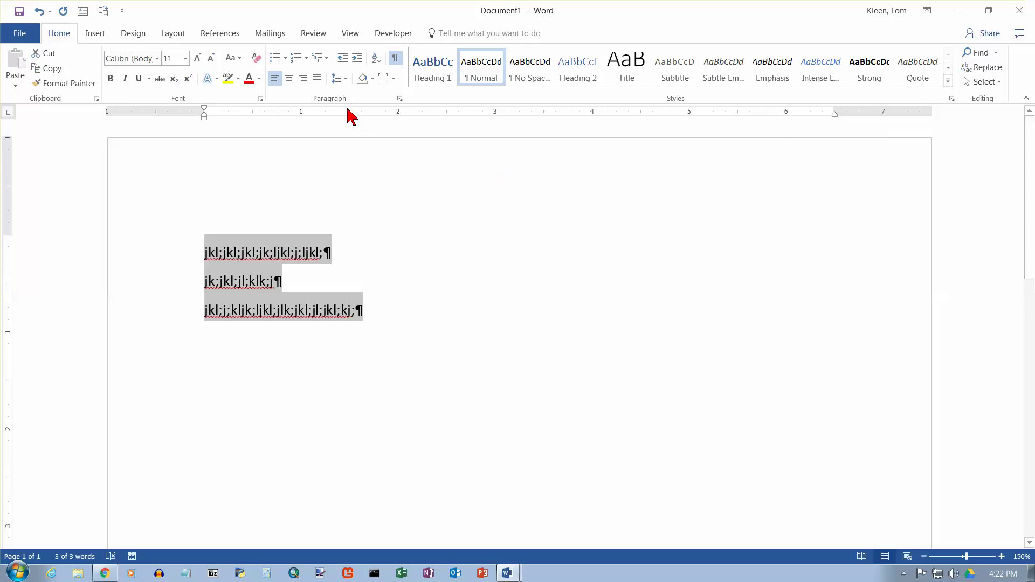
pyautogui.click(303, 79)
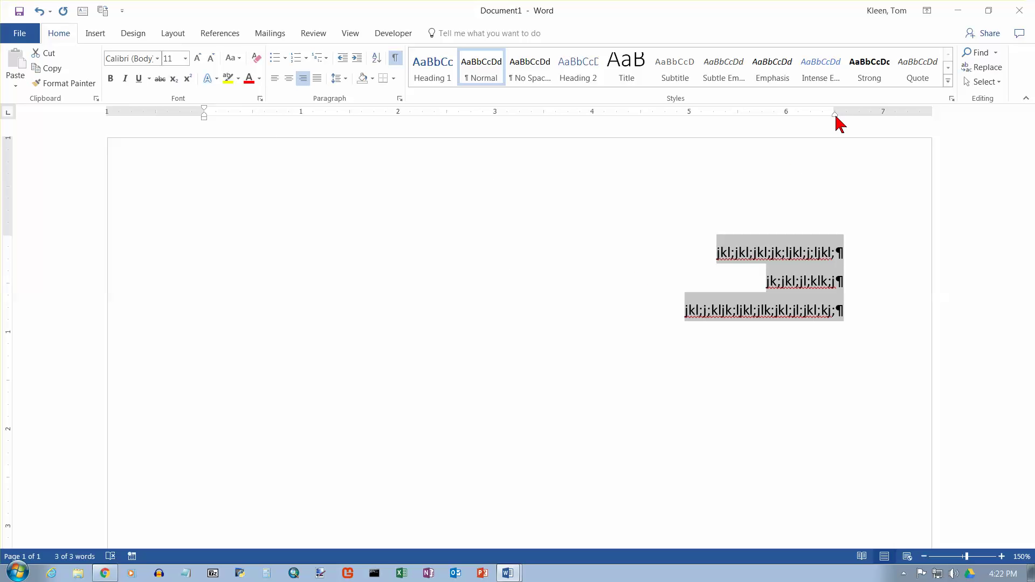
pyautogui.moveTo(836, 115)
pyautogui.mouseDown()
pyautogui.moveTo(545, 115)
pyautogui.moveTo(834, 115)
pyautogui.mouseUp()
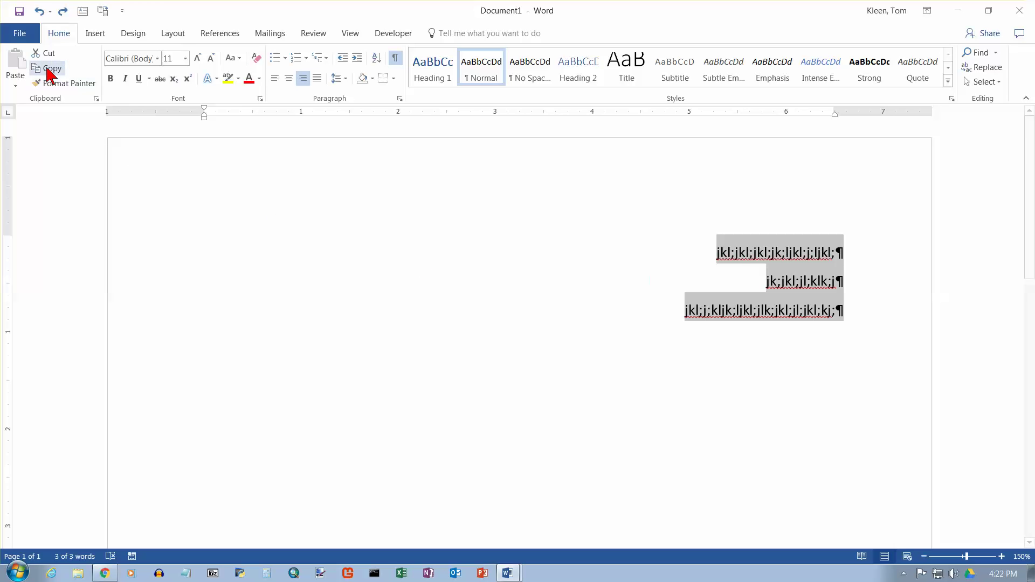
pyautogui.click(40, 12)
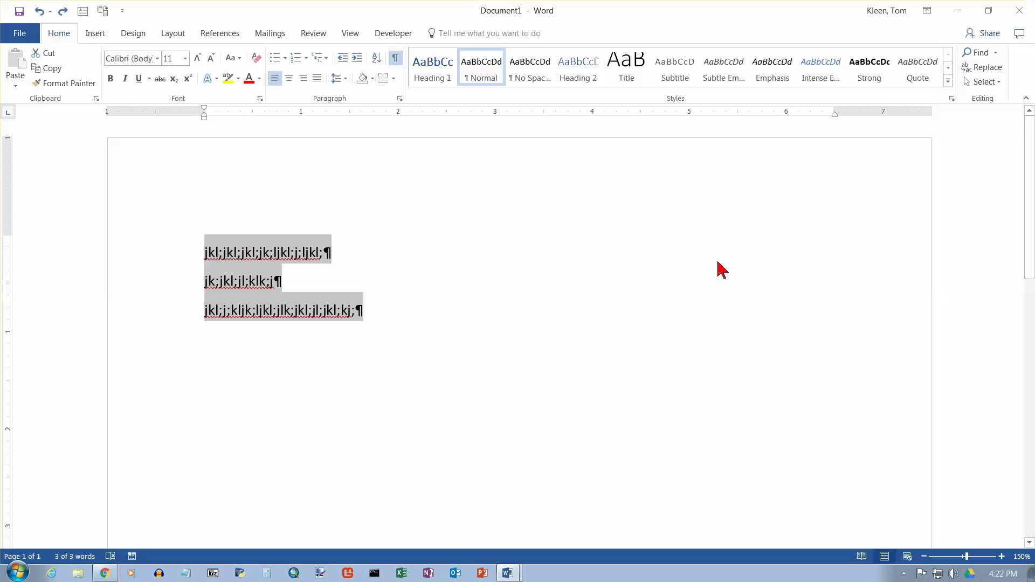
pyautogui.click(211, 261)
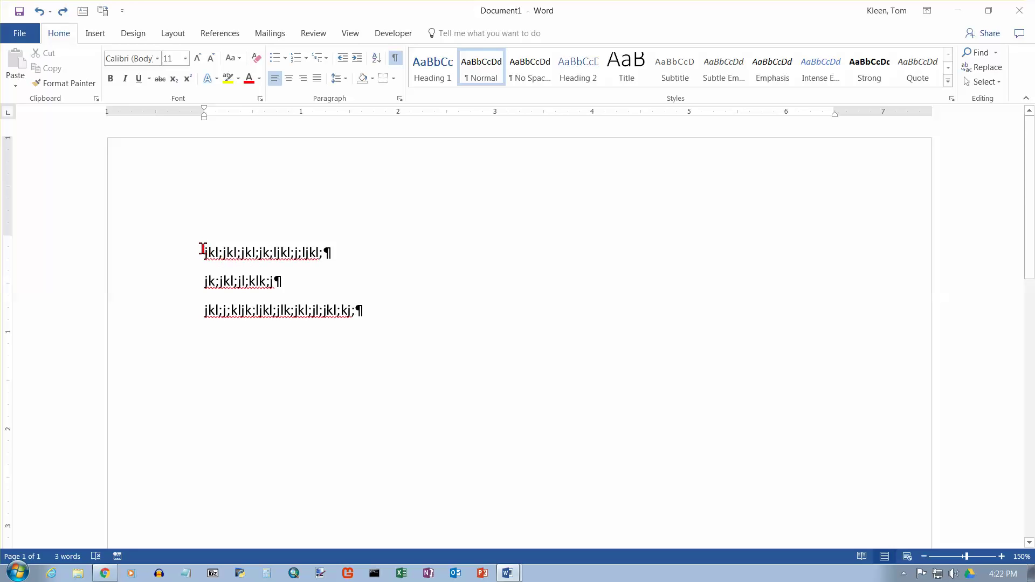
# - Set a left tab stop at 4 inches for all three lines and insert a tab before each line
pyautogui.moveTo(205, 249); pyautogui.dragTo(377, 311)
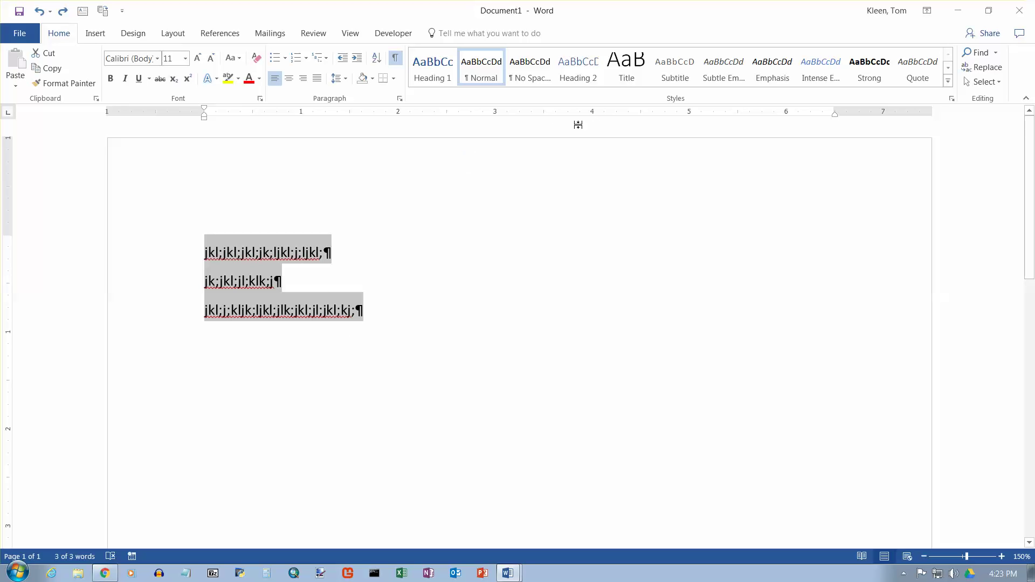
pyautogui.click(593, 116)
pyautogui.click(204, 253)
pyautogui.press('Tab')
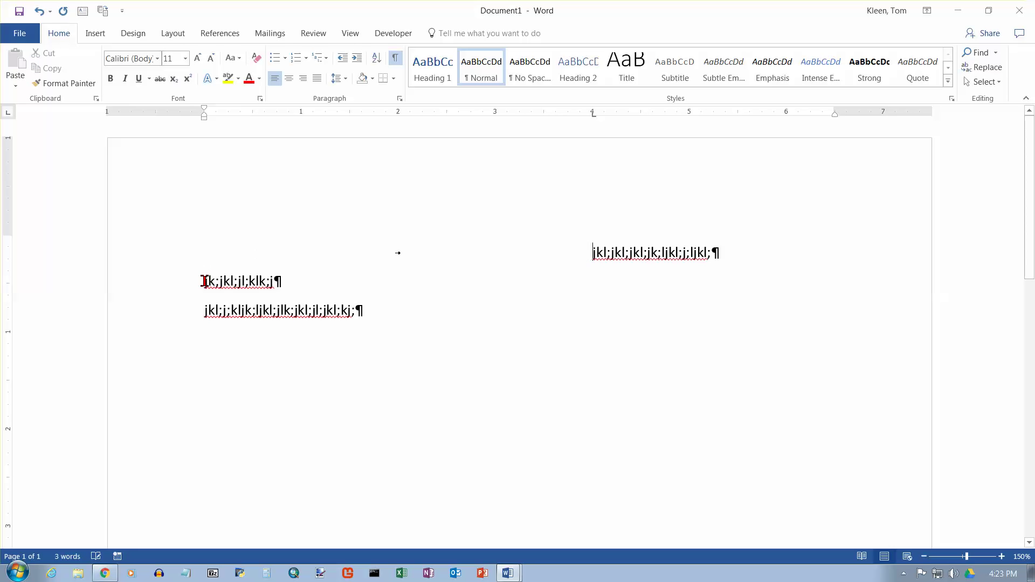
pyautogui.click(205, 281)
pyautogui.press('Tab')
pyautogui.click(201, 311)
pyautogui.press('Tab')
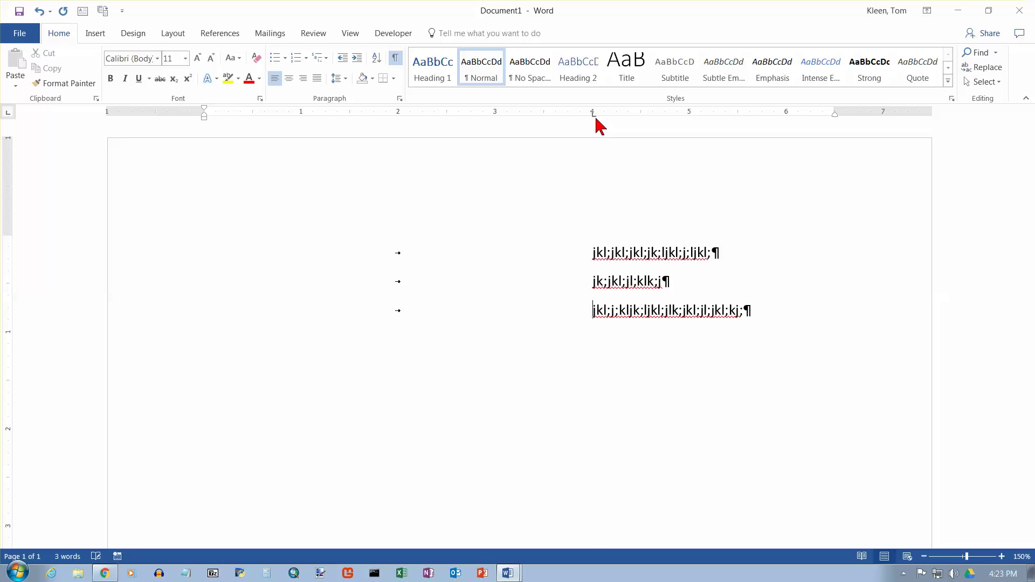
pyautogui.moveTo(594, 115); pyautogui.dragTo(593, 116)
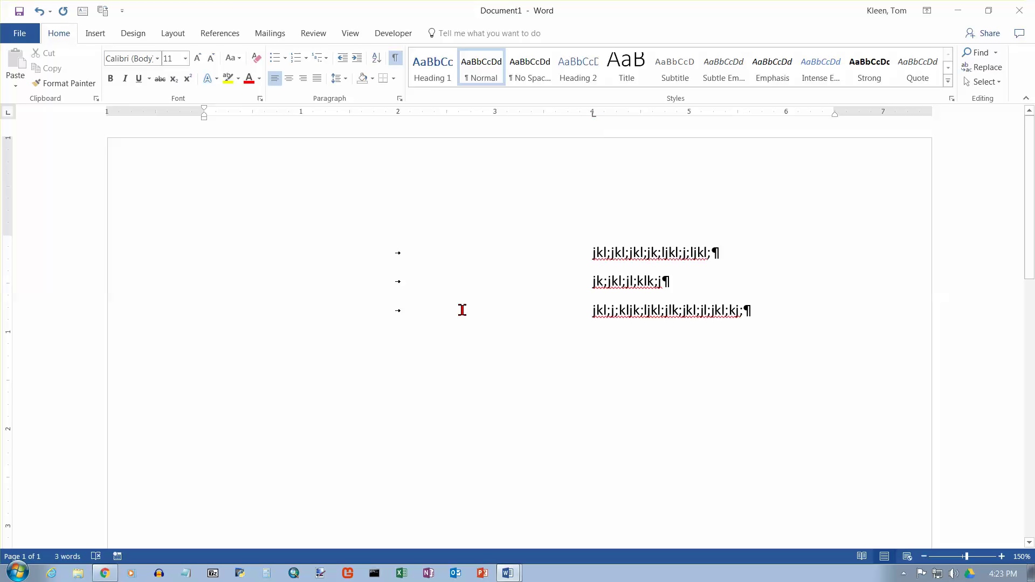
# - Drag the 4-inch tab stop off the ruler, first for line 3, then for all three lines
pyautogui.moveTo(593, 114); pyautogui.dragTo(594, 124)
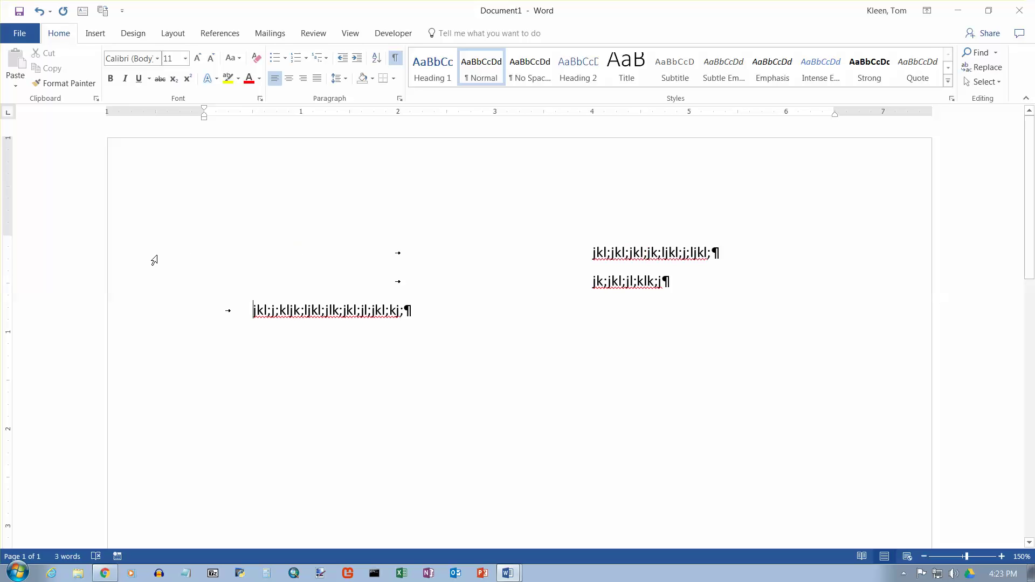
pyautogui.moveTo(154, 263); pyautogui.dragTo(154, 303)
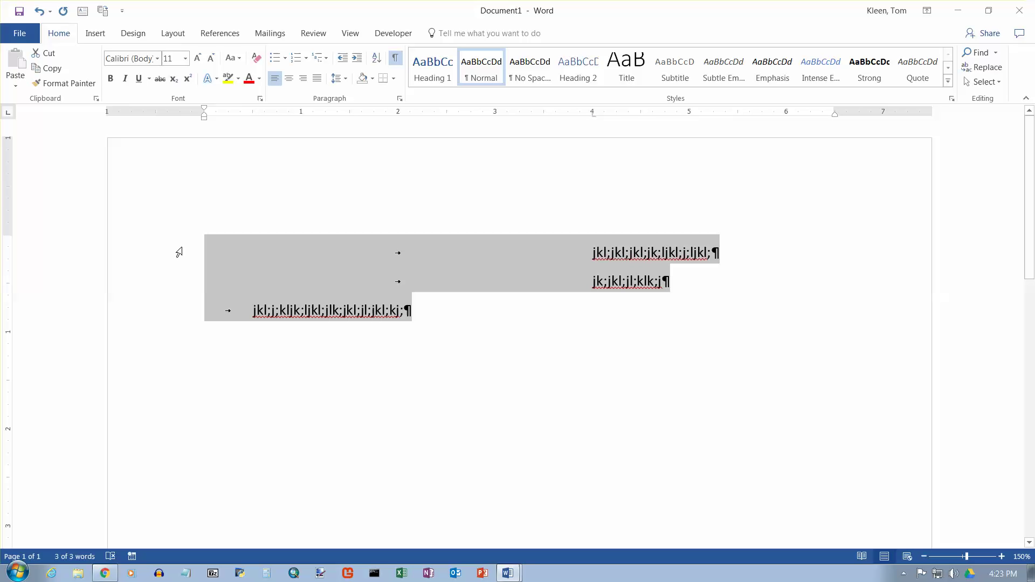
pyautogui.moveTo(179, 252); pyautogui.dragTo(173, 274)
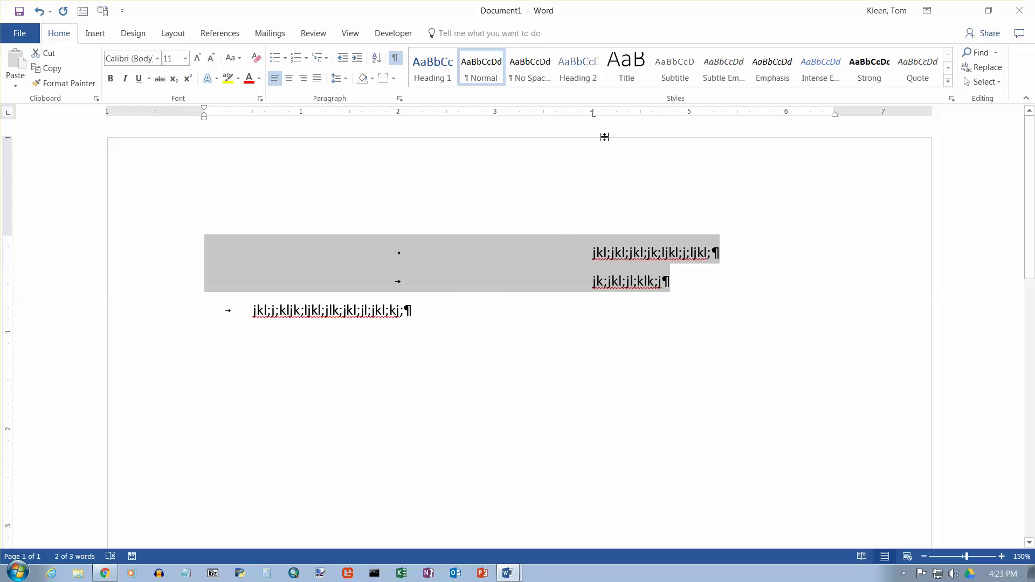
pyautogui.click(171, 259)
pyautogui.moveTo(170, 258); pyautogui.dragTo(162, 300)
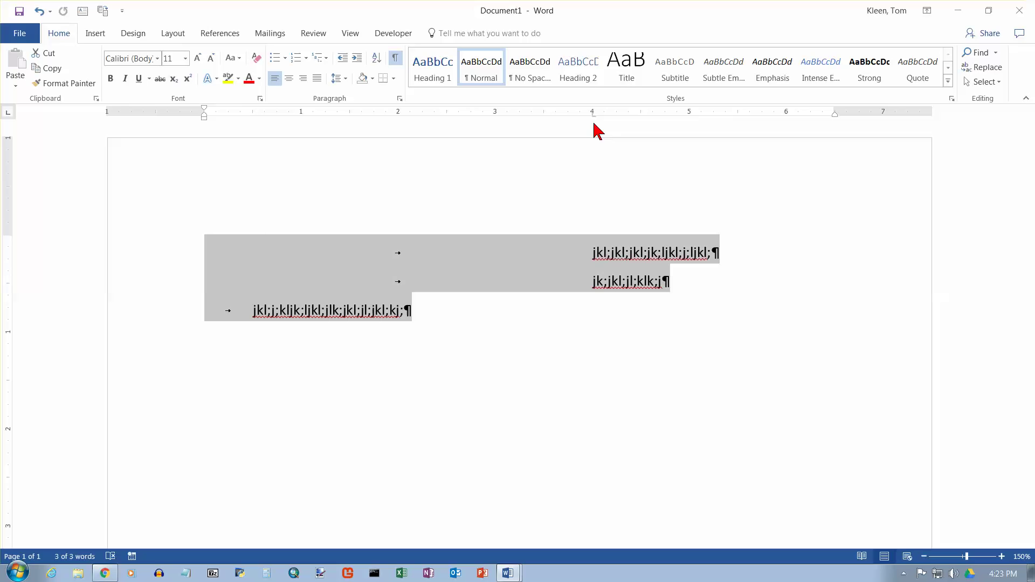
pyautogui.moveTo(593, 115); pyautogui.dragTo(593, 130)
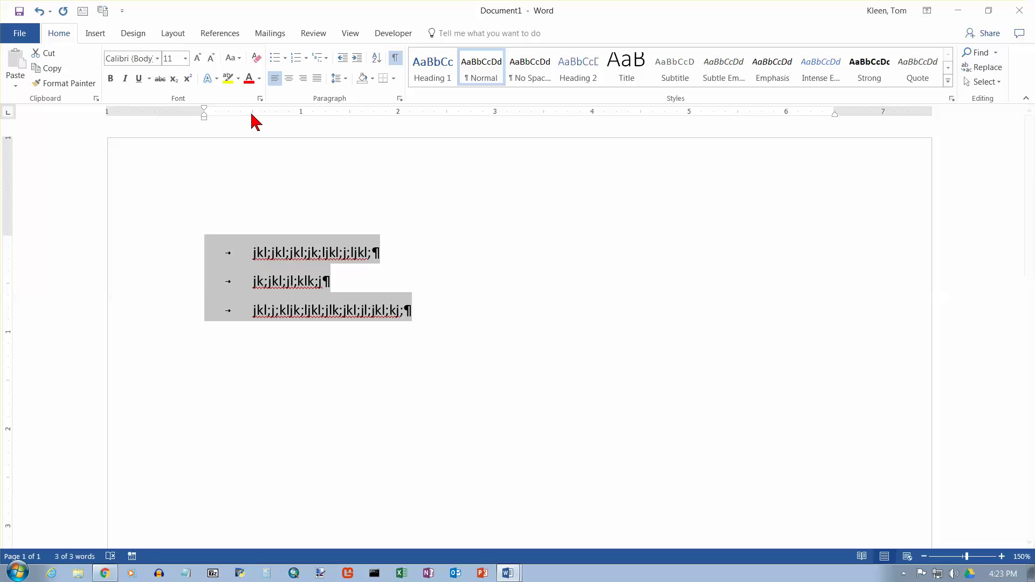
# - Cycle the ruler's tab selector from Left through Center to Right Tab
pyautogui.moveTo(252, 112); pyautogui.dragTo(253, 123)
pyautogui.click(12, 118)
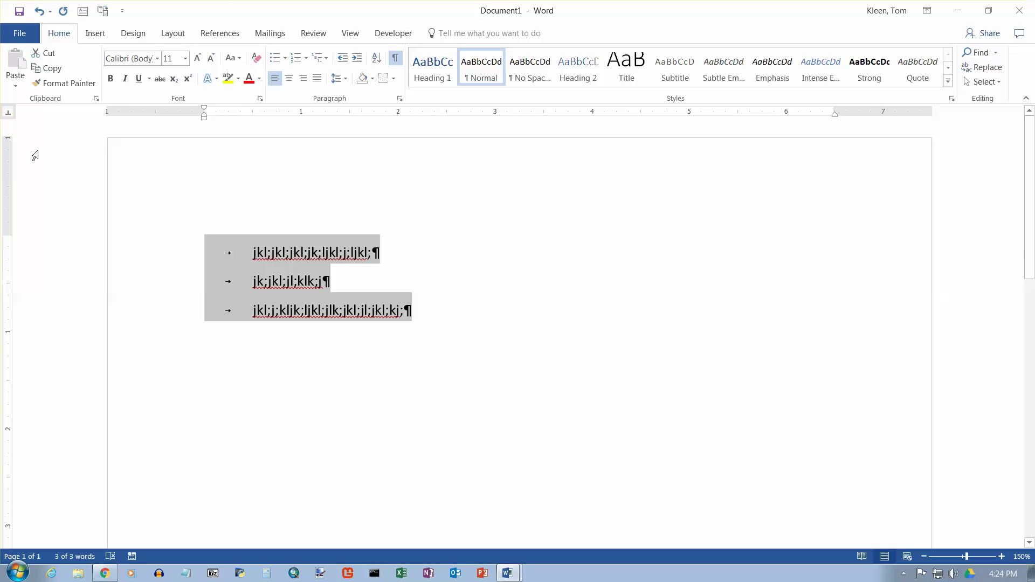
pyautogui.click(10, 116)
# - Place a right tab stop at the 4-inch mark and show its alignment line against the text
pyautogui.click(593, 114)
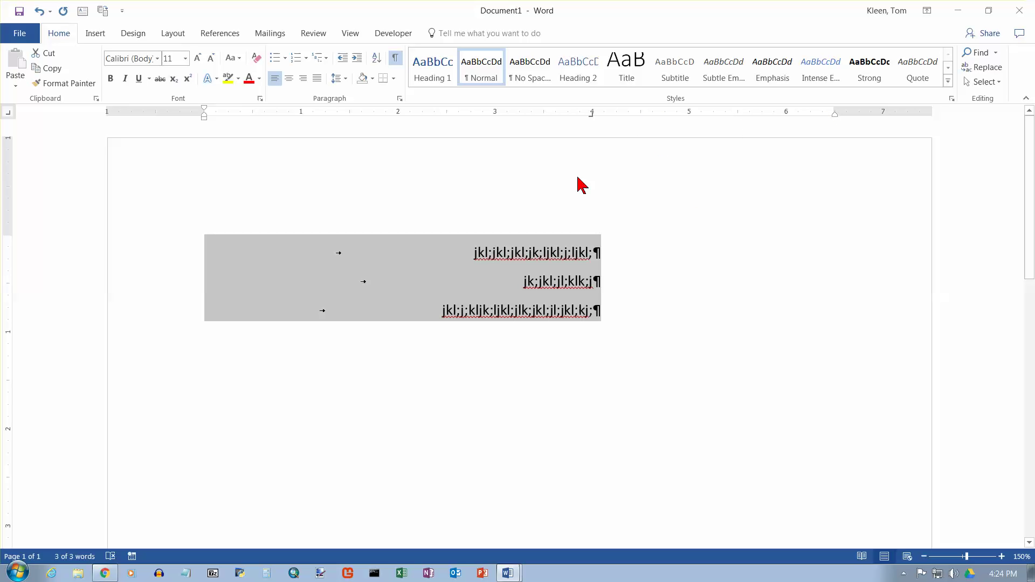
pyautogui.moveTo(593, 116); pyautogui.dragTo(592, 117)
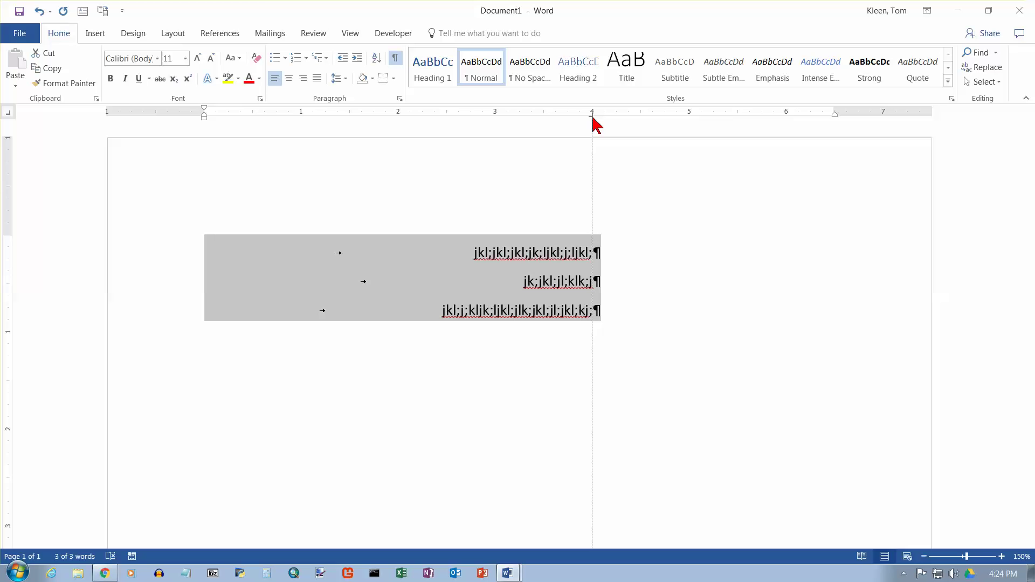
pyautogui.moveTo(593, 117); pyautogui.dragTo(594, 117)
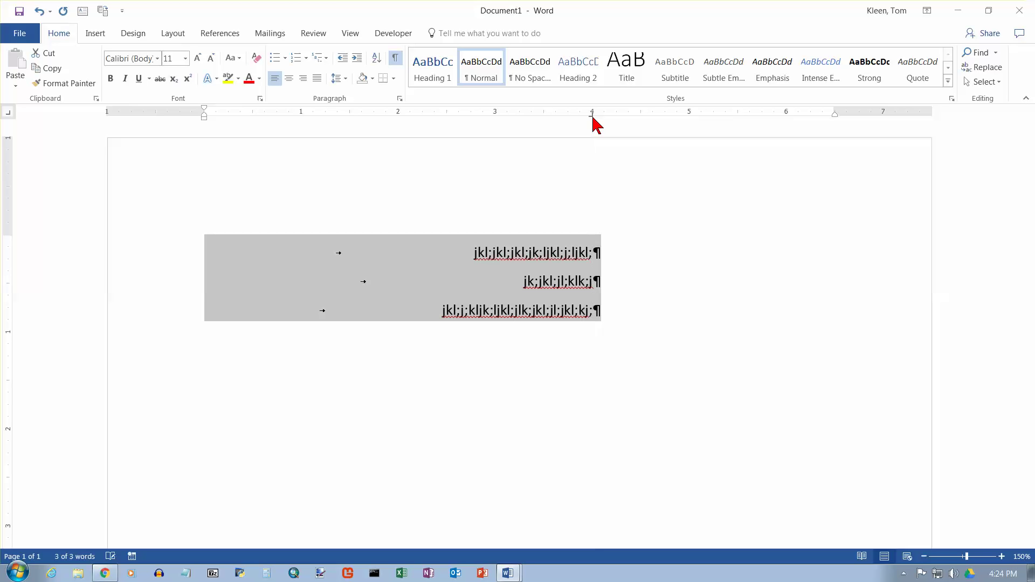